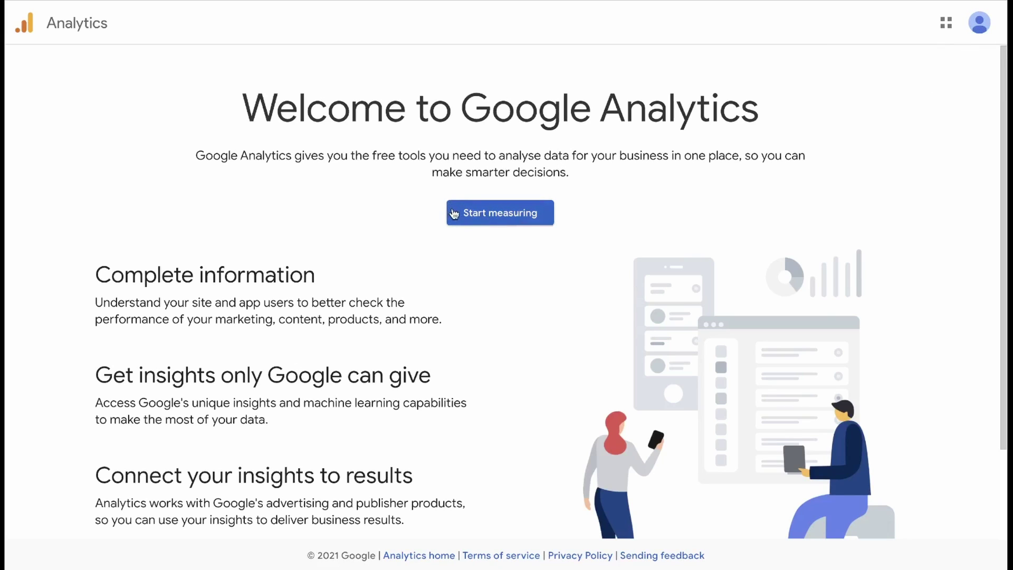
- Start measuring with a new Analytics account and fill in the account name
{"action": "left_click", "coordinate": [474, 213]}
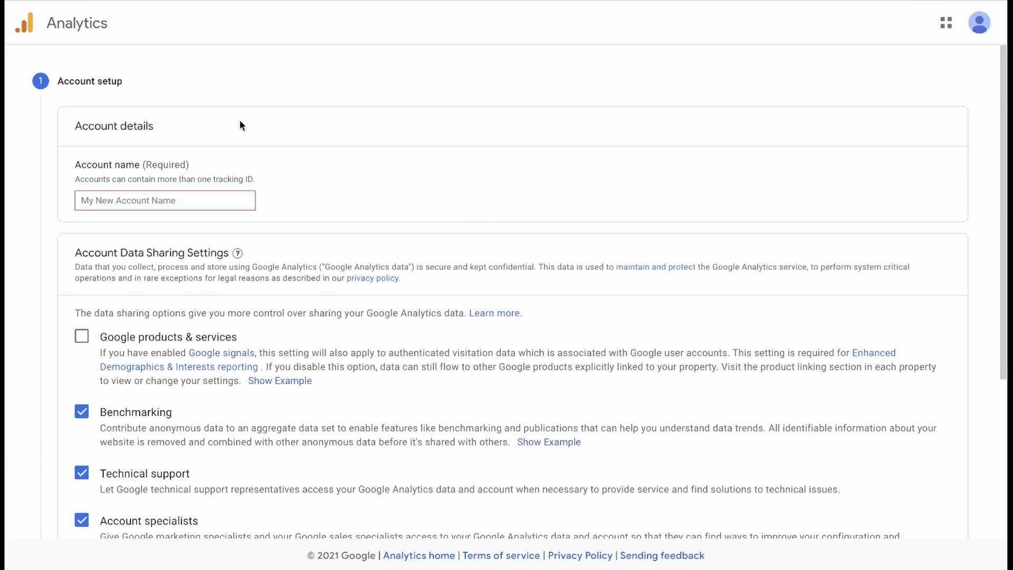
{"action": "left_click", "coordinate": [318, 91]}
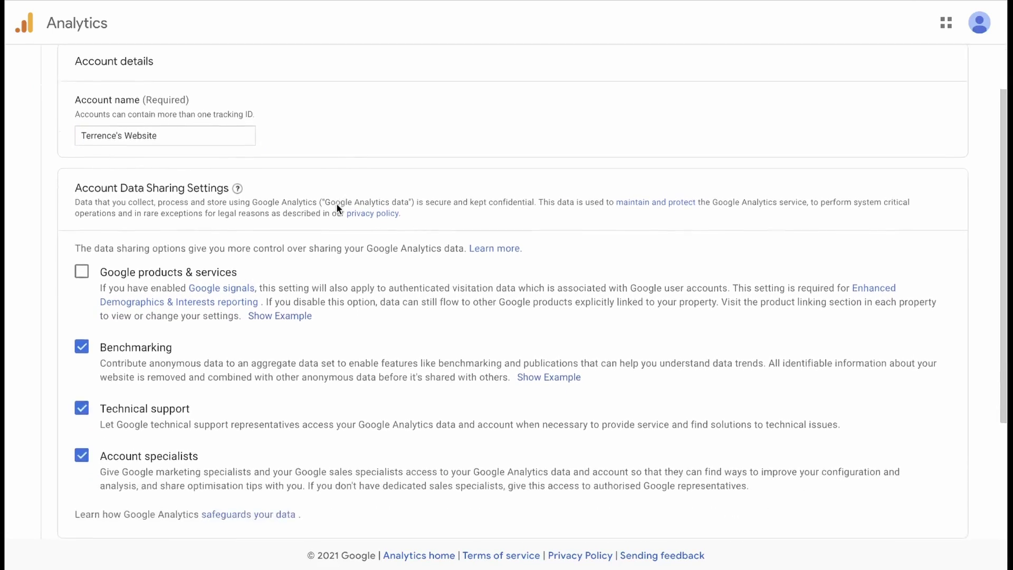
{"action": "scroll", "coordinate": [289, 165], "scroll_direction": "down", "scroll_amount": 1}
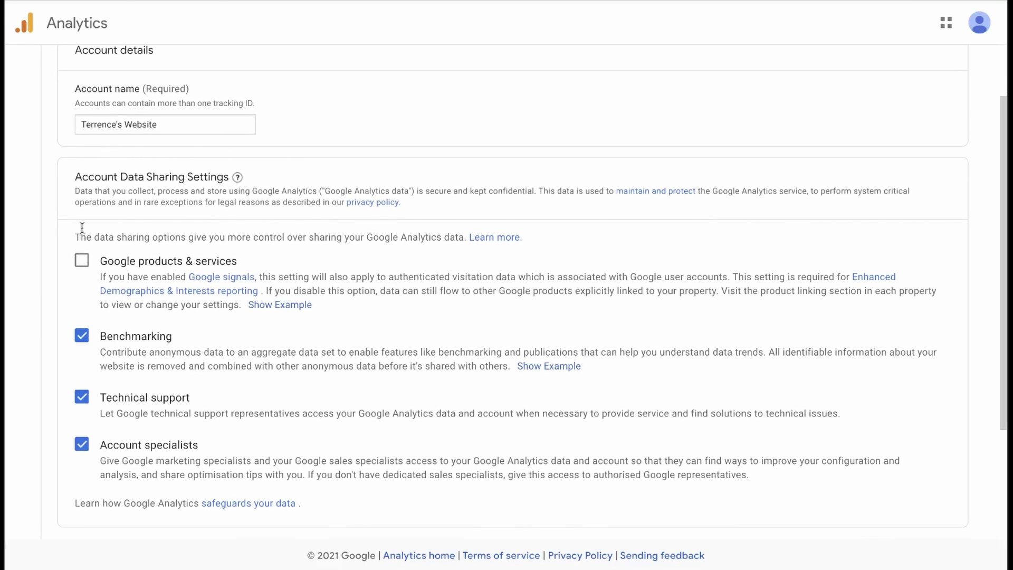
- Enable data sharing for Google products & services in the account settings and continue to the property setup
{"action": "scroll", "coordinate": [325, 159], "scroll_direction": "down", "scroll_amount": 1}
{"action": "scroll", "coordinate": [326, 161], "scroll_direction": "down", "scroll_amount": 1}
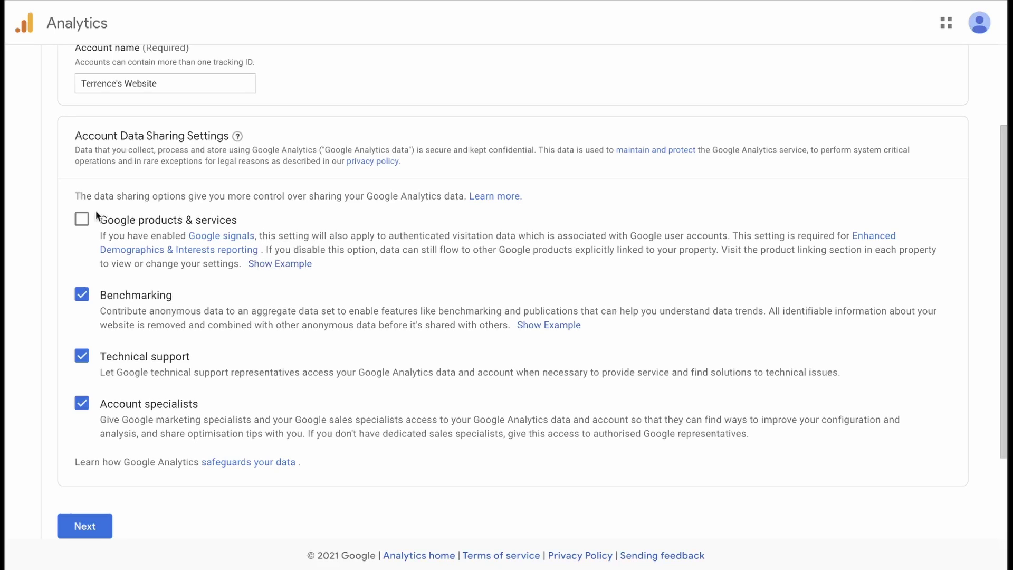
{"action": "left_click", "coordinate": [83, 221]}
{"action": "scroll", "coordinate": [201, 386], "scroll_direction": "down", "scroll_amount": 2}
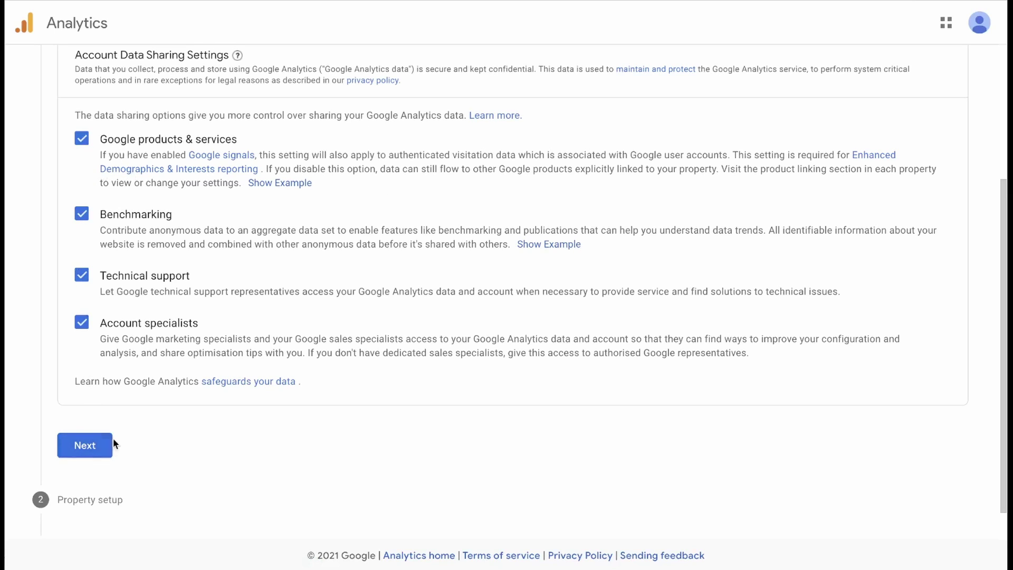
{"action": "left_click", "coordinate": [80, 448]}
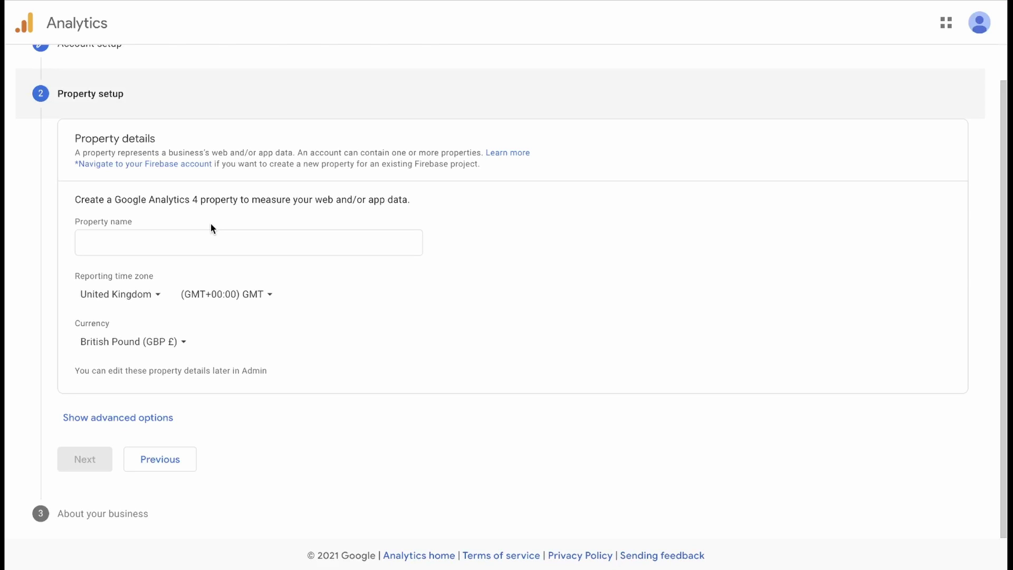
- Name the property "Website Data" and continue to the business information with the default time zone and currency
{"action": "left_click", "coordinate": [198, 237]}
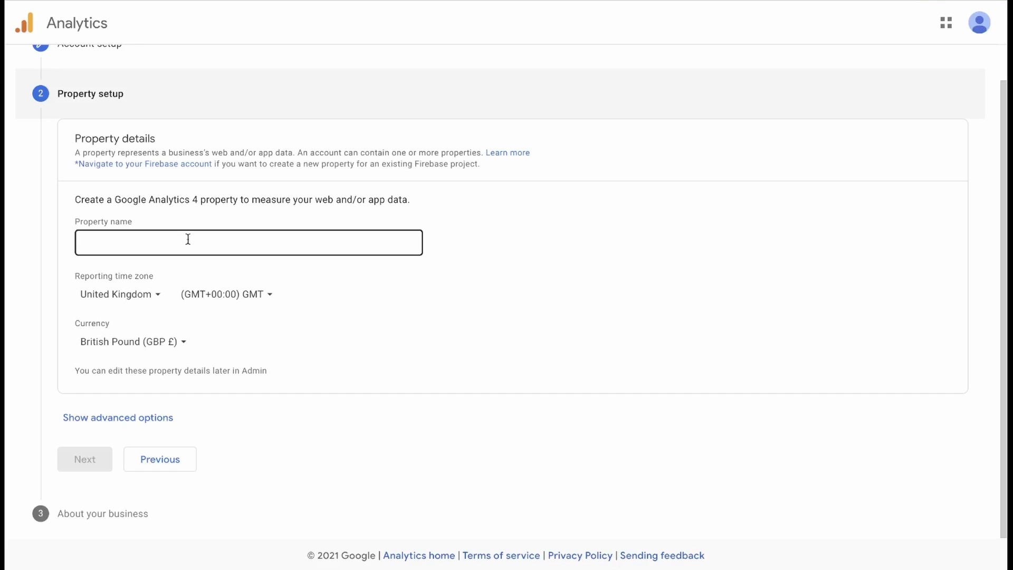
{"action": "left_click", "coordinate": [188, 239]}
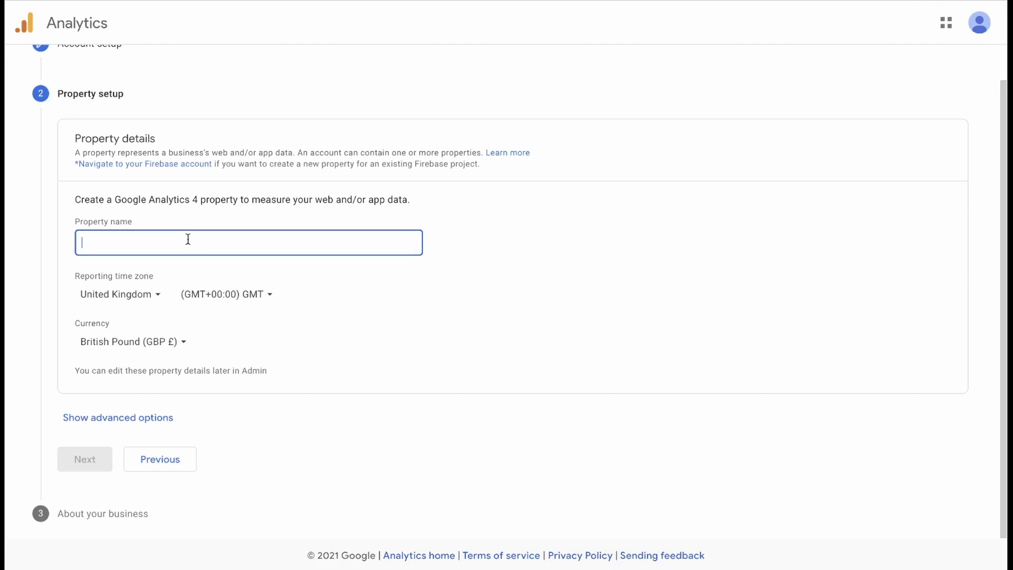
{"action": "type", "text": "Website Data"}
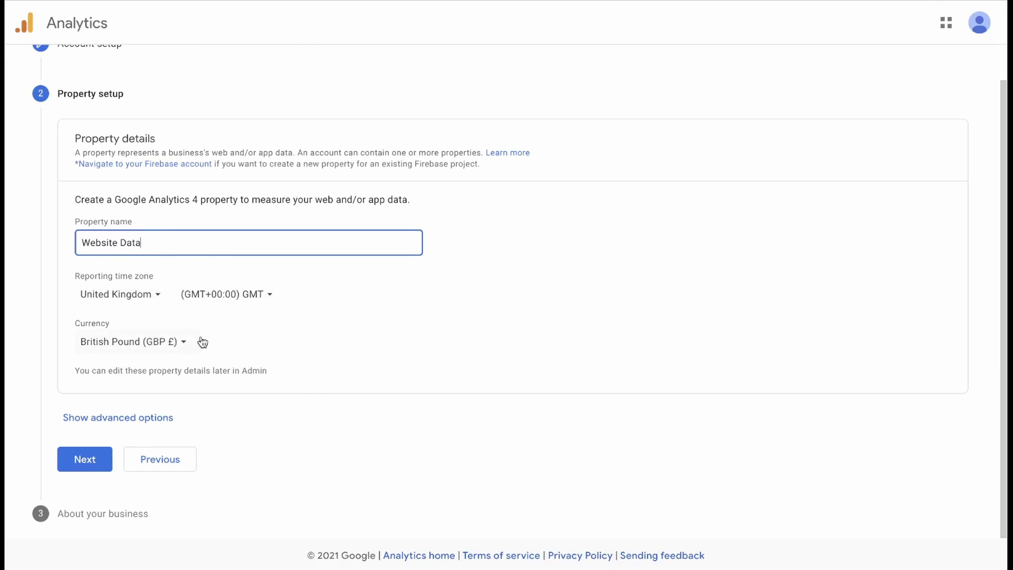
{"action": "left_click", "coordinate": [86, 458]}
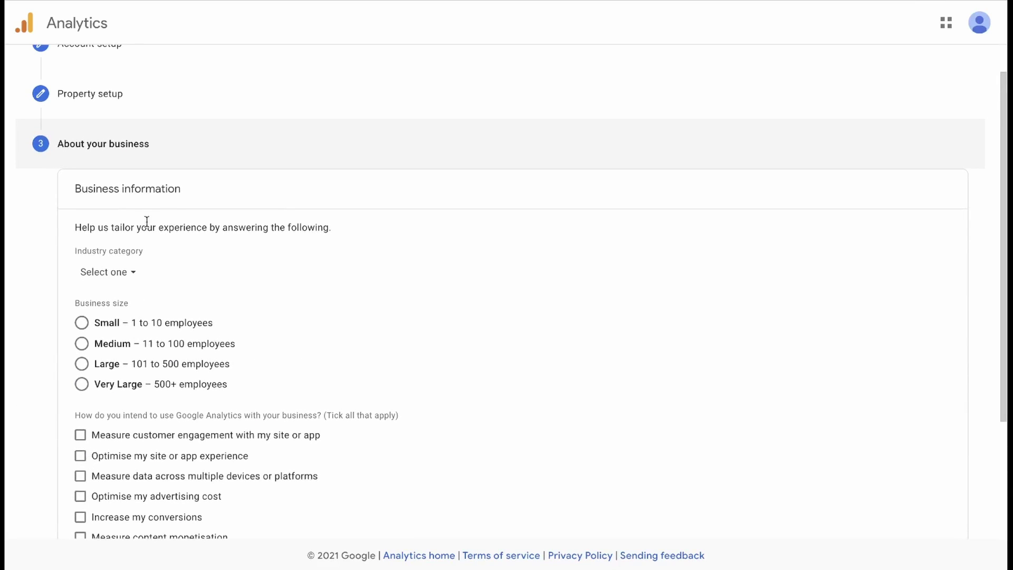
- Set the industry category in the business information to Other
{"action": "scroll", "coordinate": [310, 209], "scroll_direction": "down", "scroll_amount": 2}
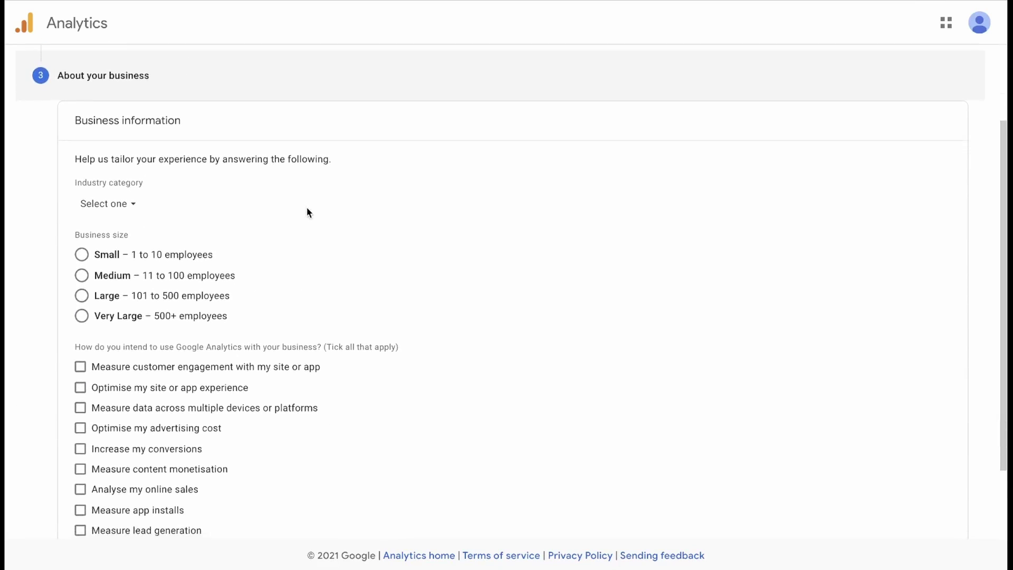
{"action": "left_click", "coordinate": [119, 179]}
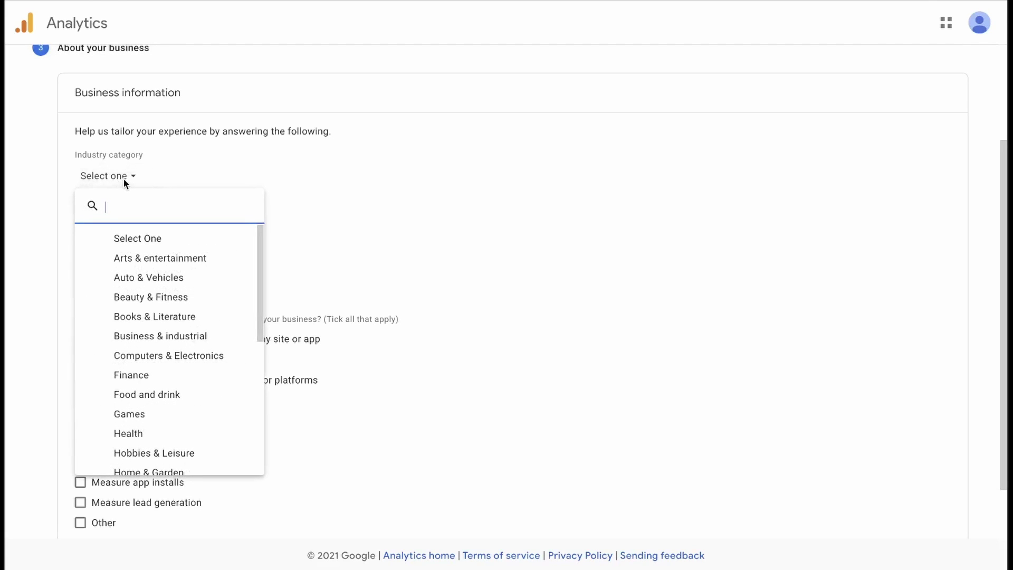
{"action": "scroll", "coordinate": [170, 311], "scroll_direction": "down", "scroll_amount": 2}
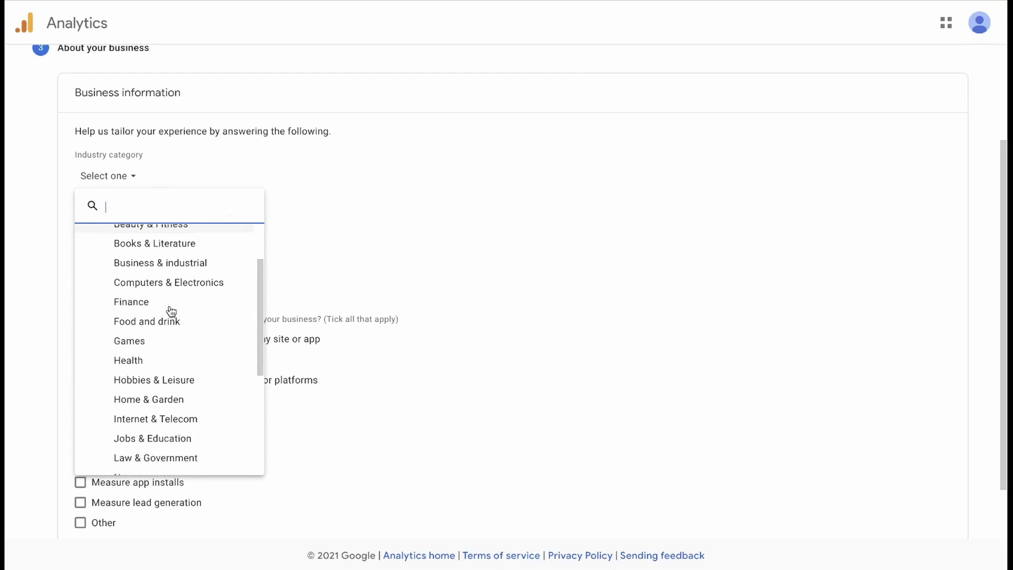
{"action": "scroll", "coordinate": [170, 312], "scroll_direction": "down", "scroll_amount": 4}
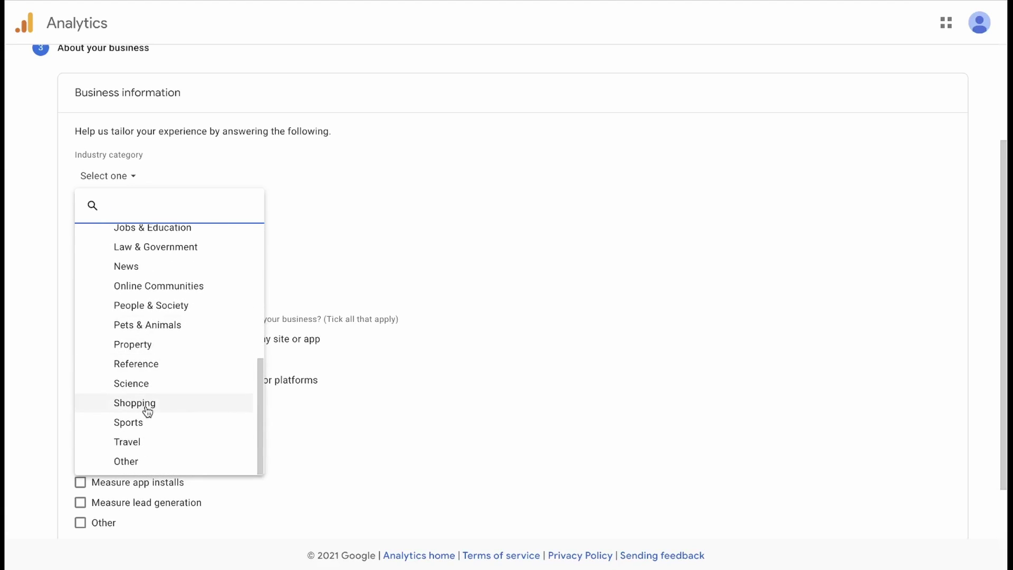
{"action": "left_click", "coordinate": [135, 465]}
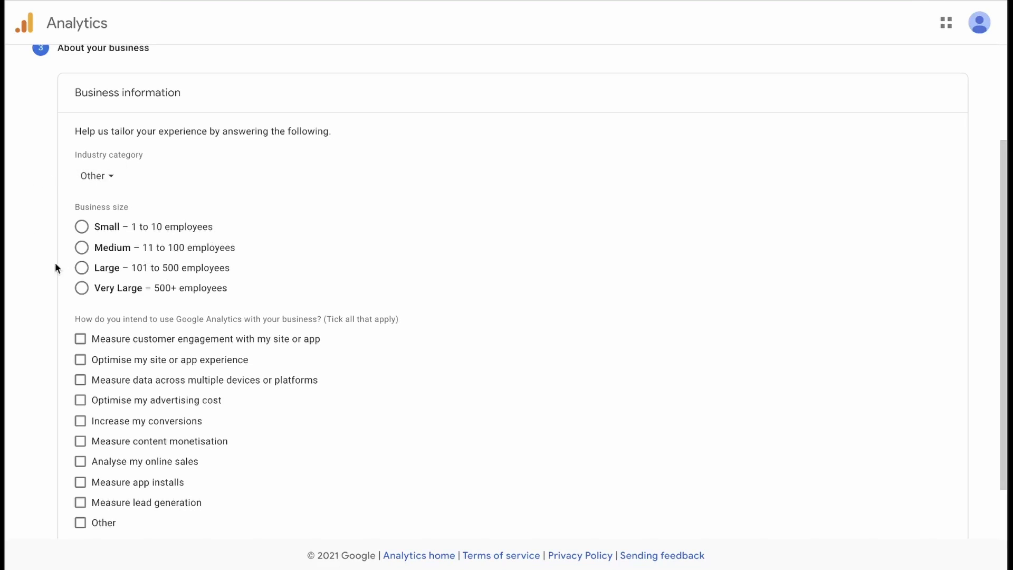
- Set the business size to Medium (11 to 100 employees) and select every intended use of Analytics except Other
{"action": "left_click", "coordinate": [103, 246]}
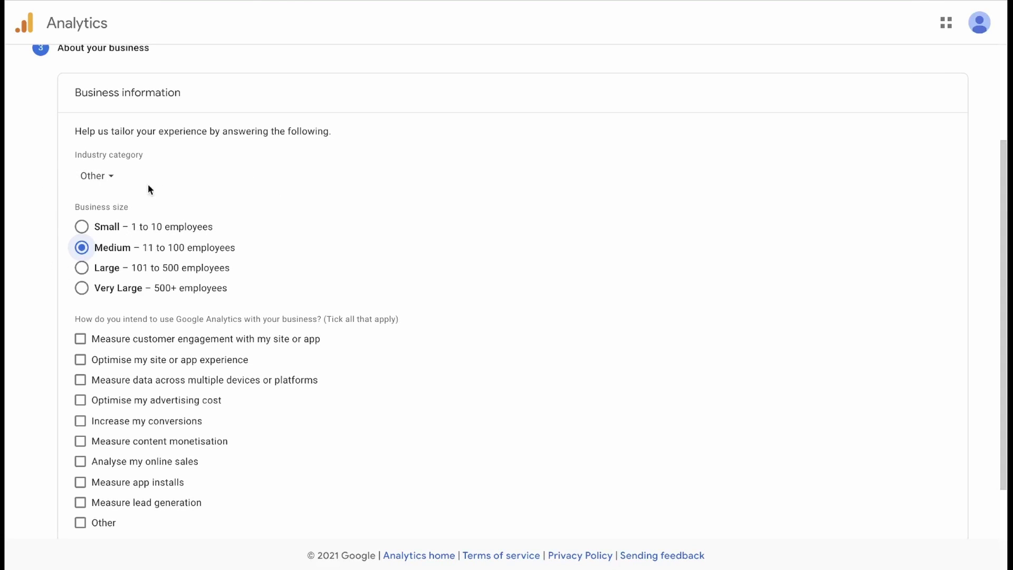
{"action": "left_click", "coordinate": [121, 228]}
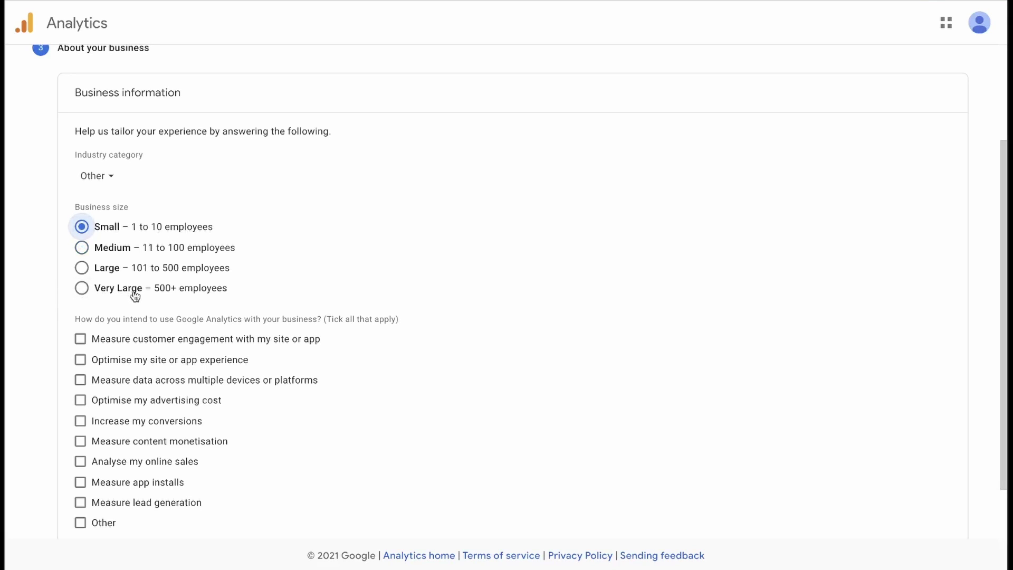
{"action": "left_click", "coordinate": [121, 254]}
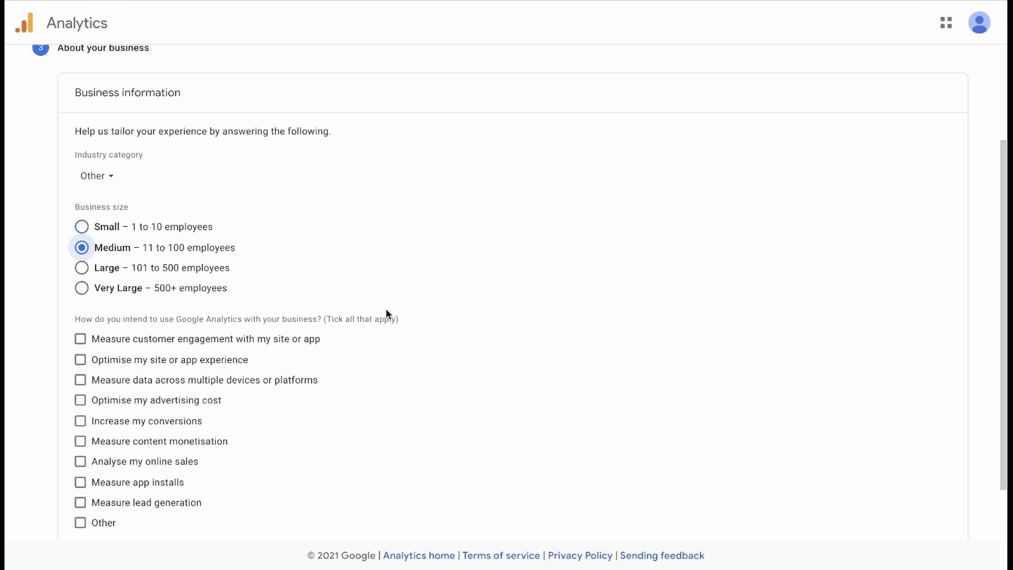
{"action": "scroll", "coordinate": [391, 307], "scroll_direction": "down", "scroll_amount": 2}
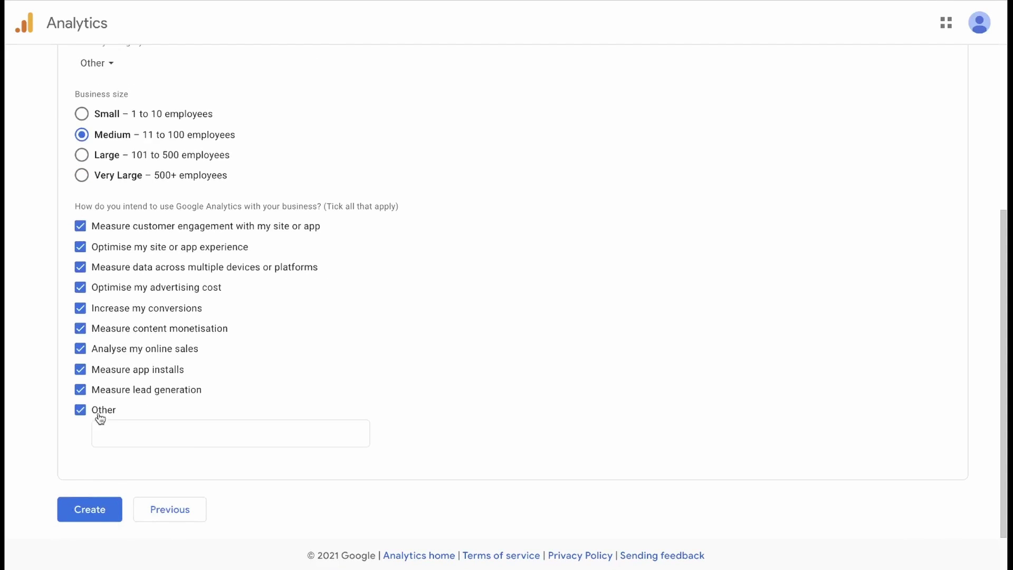
{"action": "left_click", "coordinate": [96, 412]}
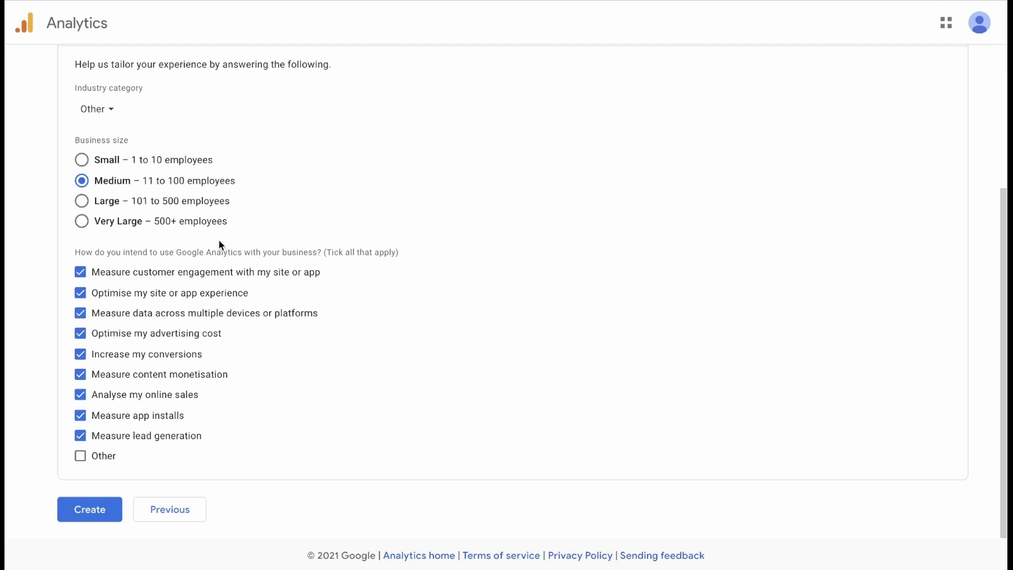
{"action": "left_click", "coordinate": [80, 458]}
{"action": "left_click", "coordinate": [122, 483]}
{"action": "type", "text": "sdfgsdfhsfgh"}
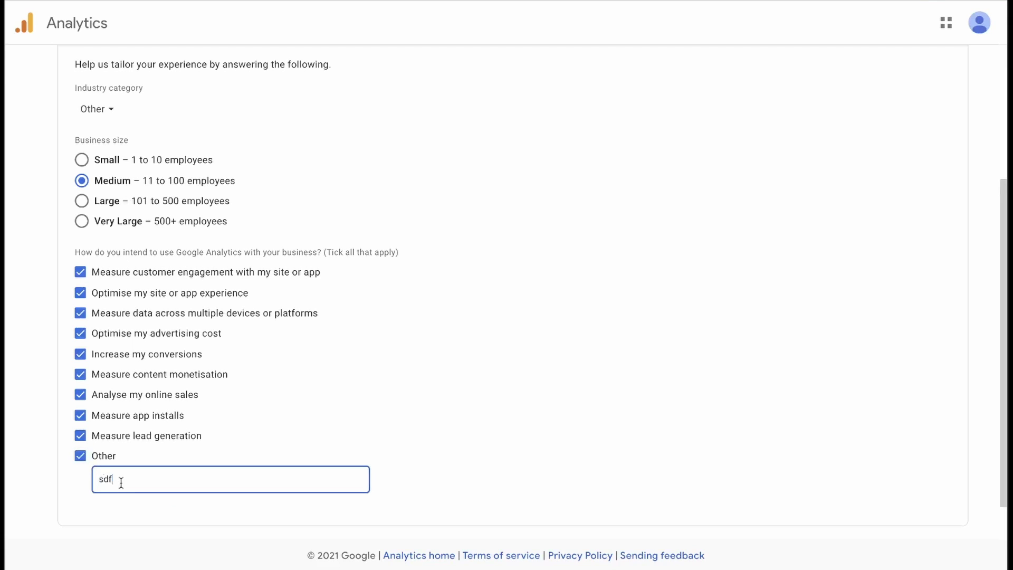
{"action": "left_click", "coordinate": [80, 455]}
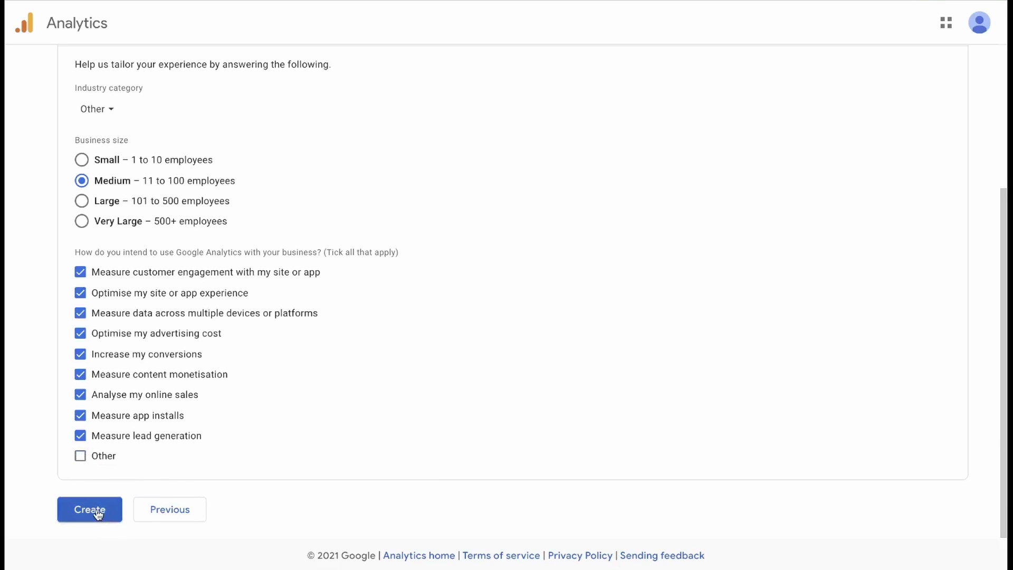
- Create the account, accepting the United Kingdom terms of service, the GDPR Data Processing Terms and the Measurement Controller-Controller Data Protection Terms
{"action": "left_click", "coordinate": [94, 513]}
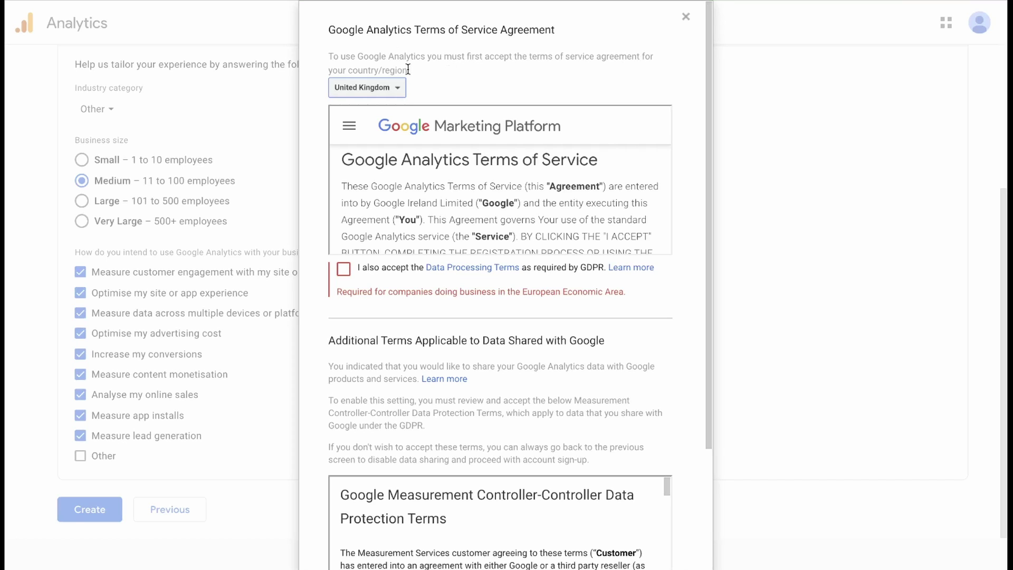
{"action": "left_click", "coordinate": [349, 272]}
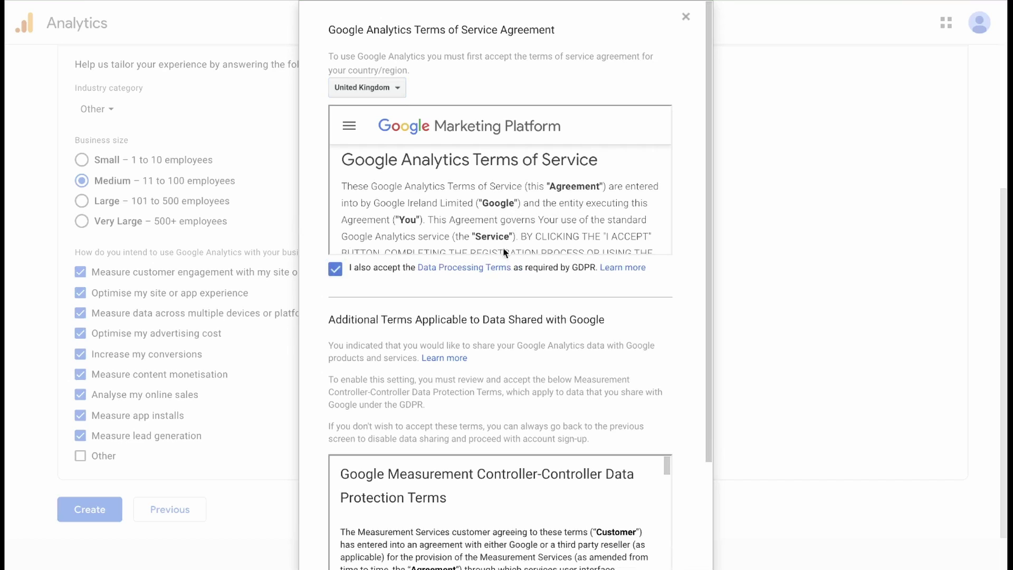
{"action": "scroll", "coordinate": [488, 337], "scroll_direction": "down", "scroll_amount": 3}
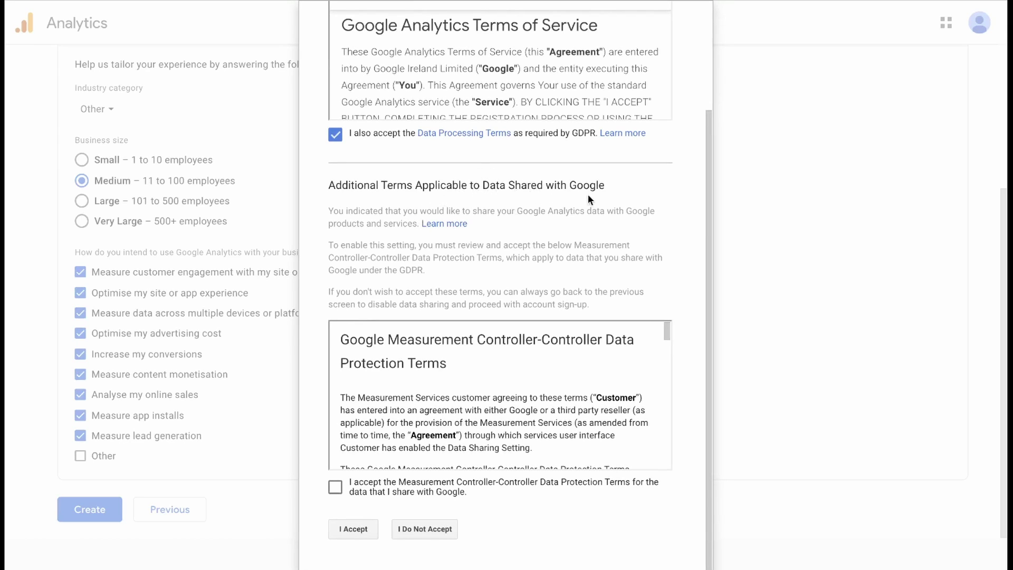
{"action": "scroll", "coordinate": [397, 404], "scroll_direction": "down", "scroll_amount": 10}
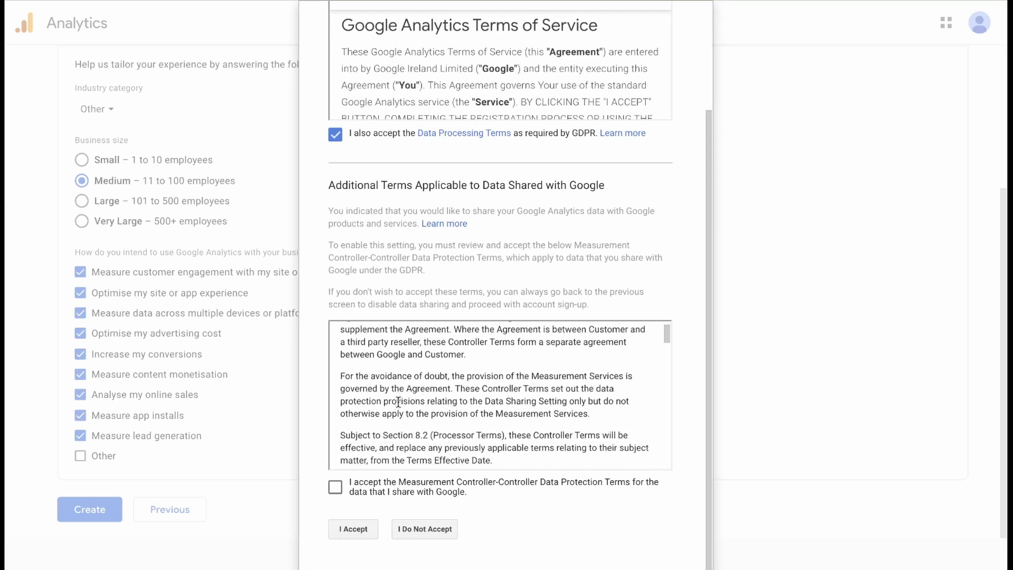
{"action": "scroll", "coordinate": [397, 404], "scroll_direction": "down", "scroll_amount": 2}
{"action": "left_click", "coordinate": [336, 487]}
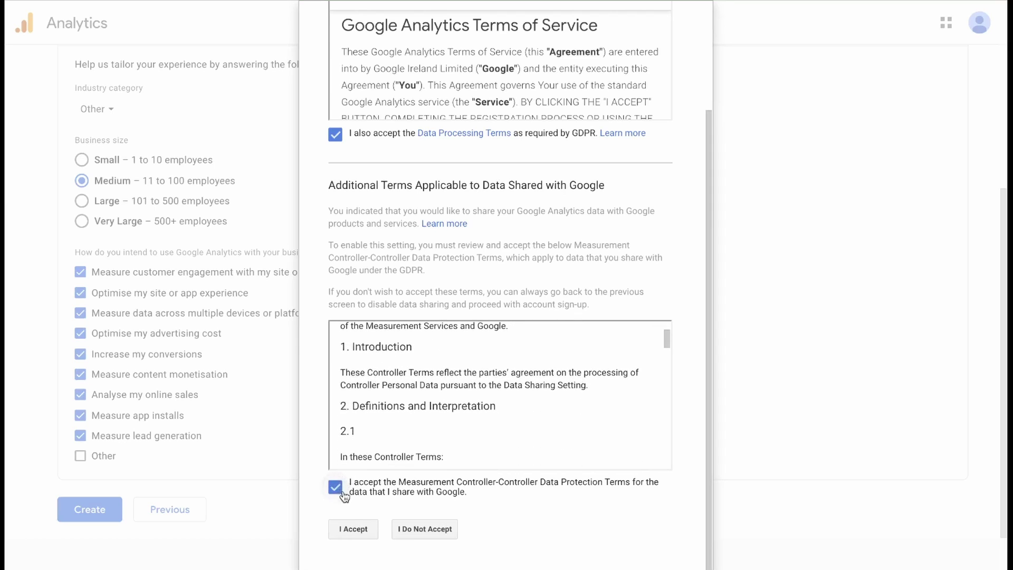
{"action": "left_click", "coordinate": [354, 530]}
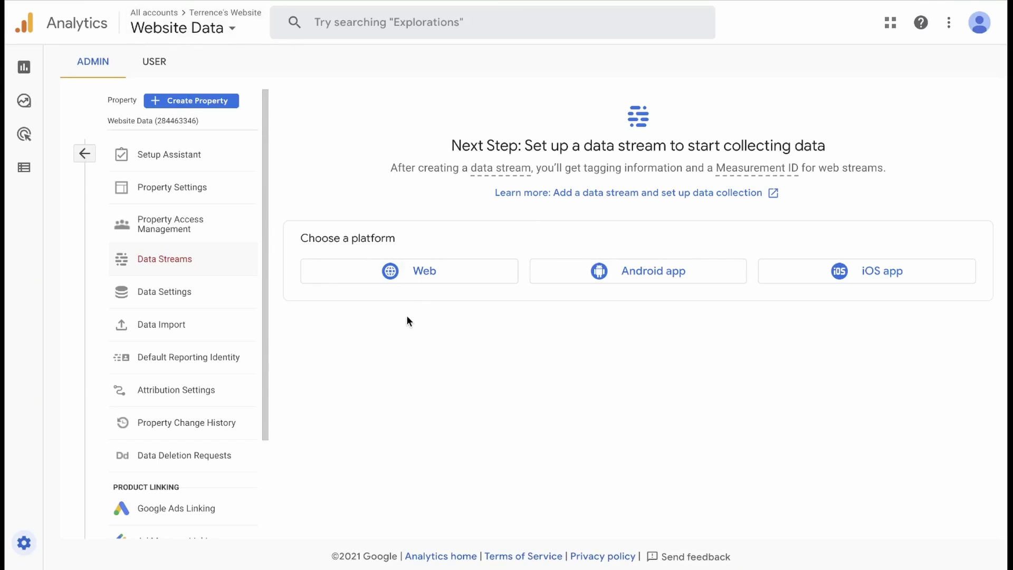
{"action": "left_click", "coordinate": [488, 268]}
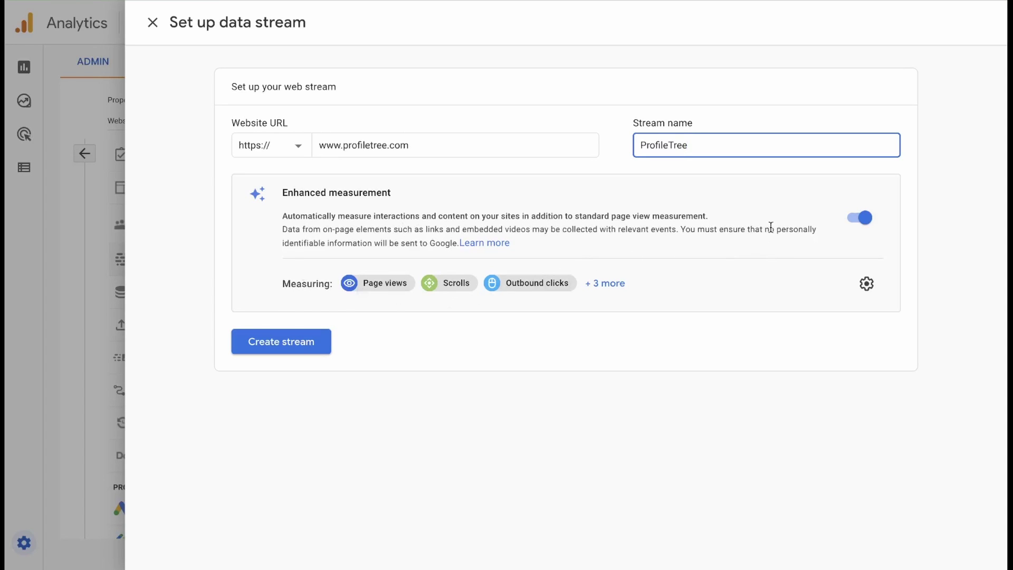
{"action": "left_click", "coordinate": [863, 218]}
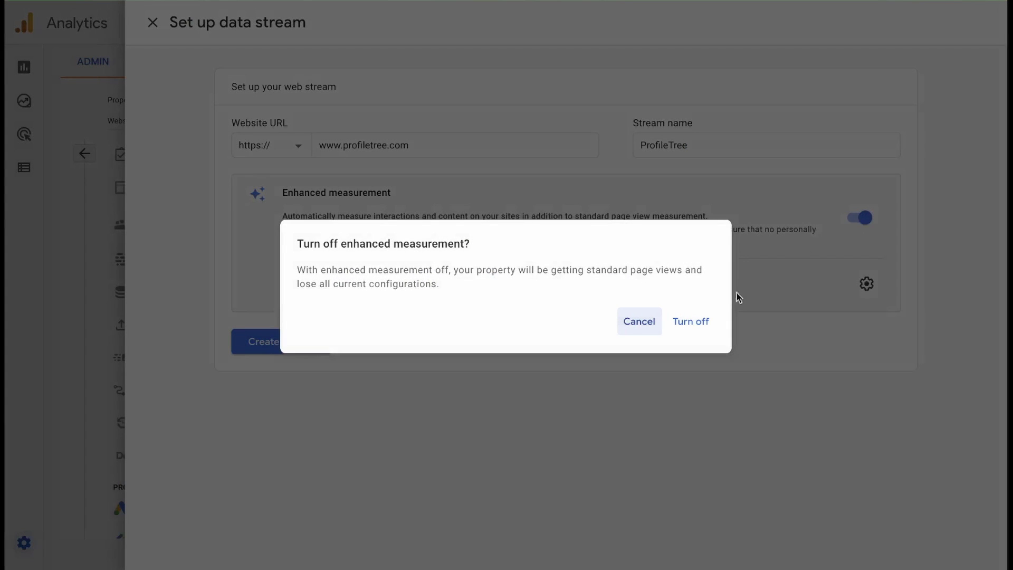
{"action": "left_click", "coordinate": [648, 324]}
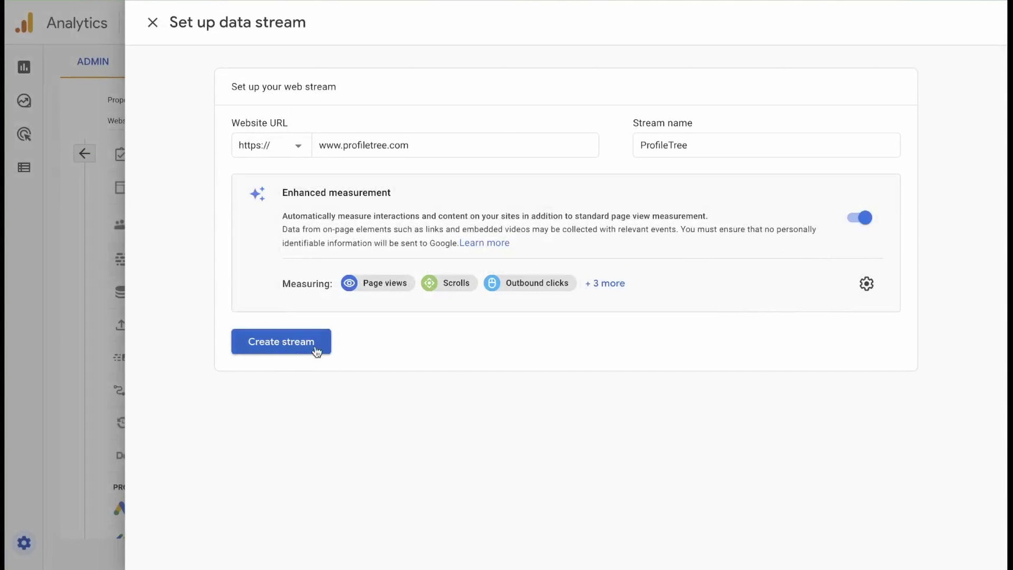
{"action": "left_click", "coordinate": [280, 342]}
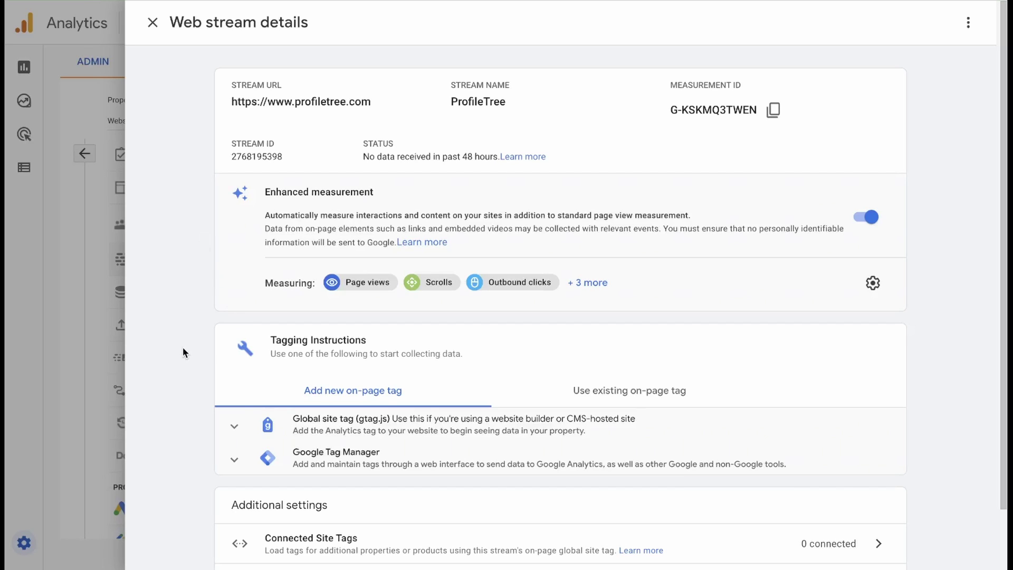
- Expand the new on-page tagging instructions for the Global site tag (gtag.js) and Google Tag Manager to examine them
{"action": "scroll", "coordinate": [182, 332], "scroll_direction": "down", "scroll_amount": 1}
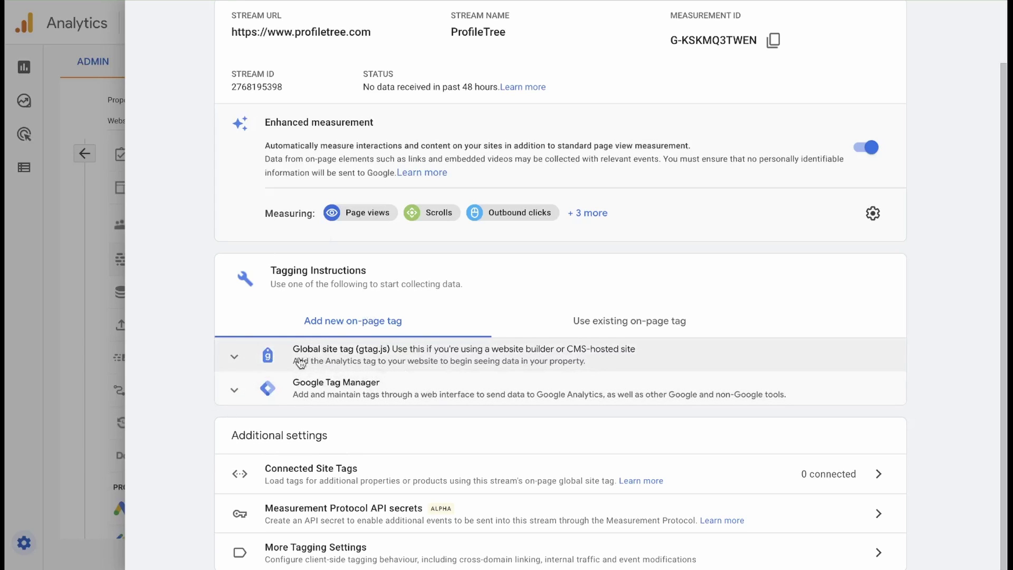
{"action": "left_click", "coordinate": [231, 362]}
{"action": "scroll", "coordinate": [296, 363], "scroll_direction": "down", "scroll_amount": 2}
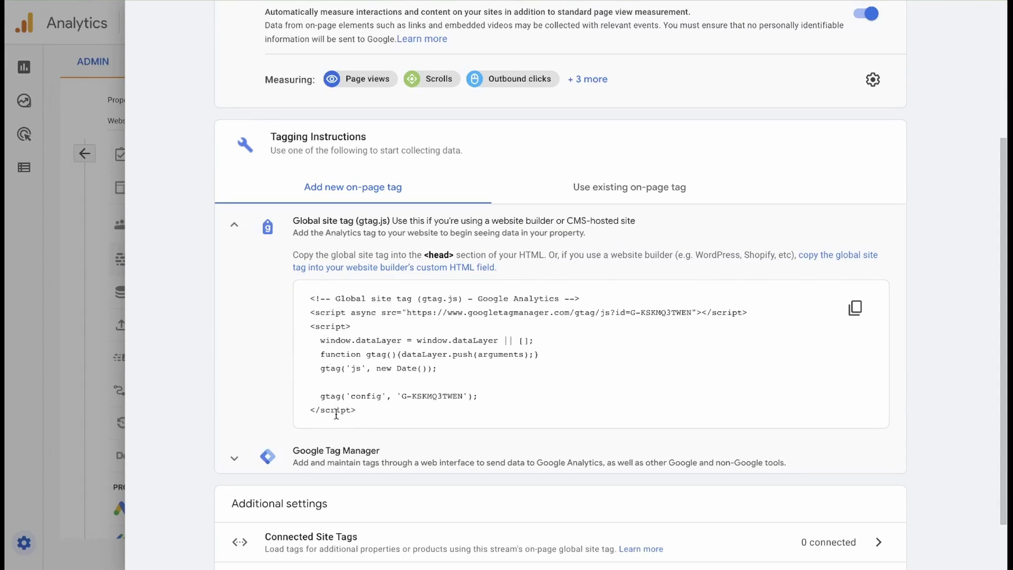
{"action": "left_click", "coordinate": [234, 451]}
{"action": "scroll", "coordinate": [244, 427], "scroll_direction": "down", "scroll_amount": 3}
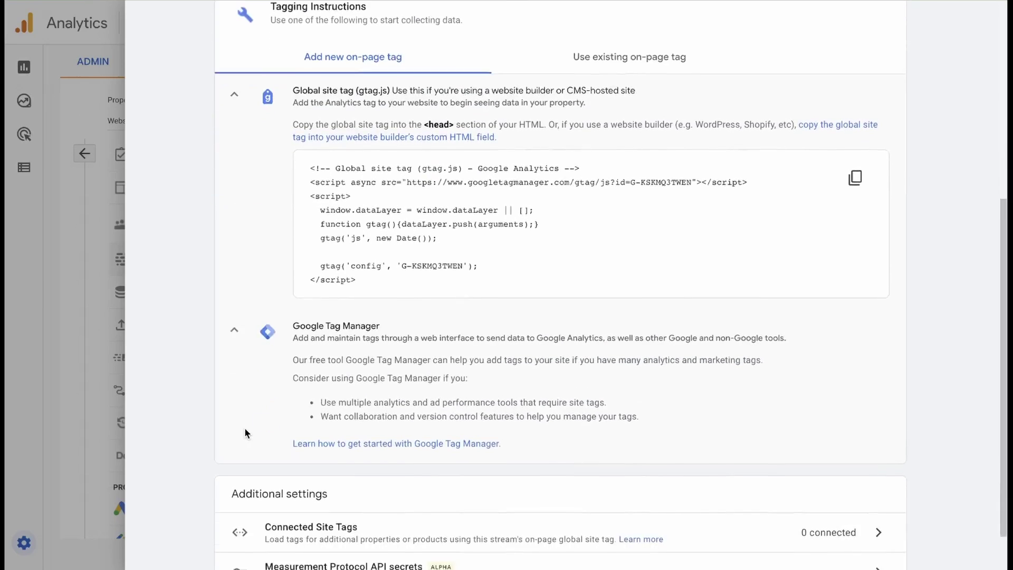
- Close the ProfileTree web stream details and open the property's Setup Assistant
{"action": "scroll", "coordinate": [363, 419], "scroll_direction": "up", "scroll_amount": 6}
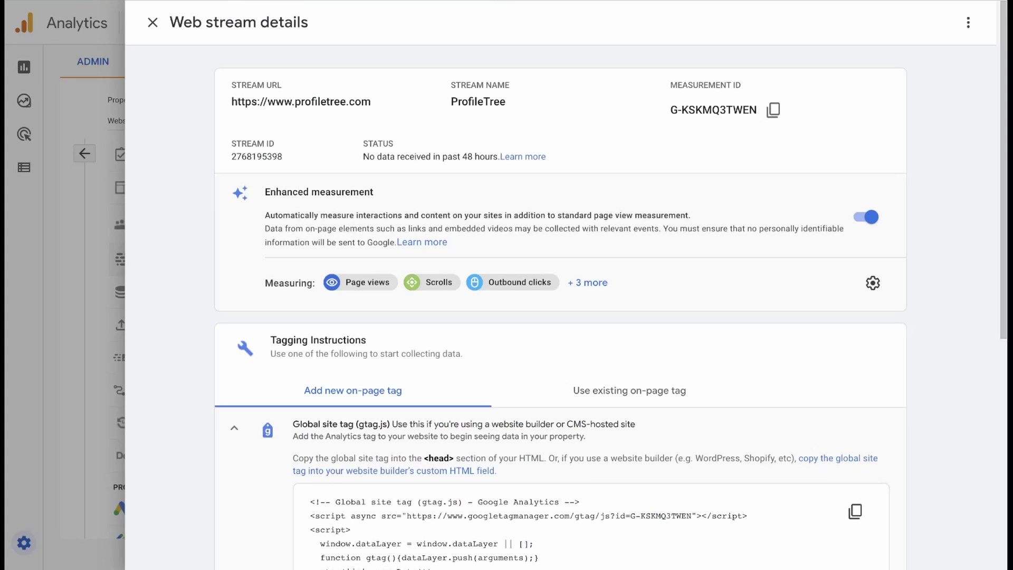
{"action": "left_click", "coordinate": [152, 23]}
{"action": "left_click", "coordinate": [179, 160]}
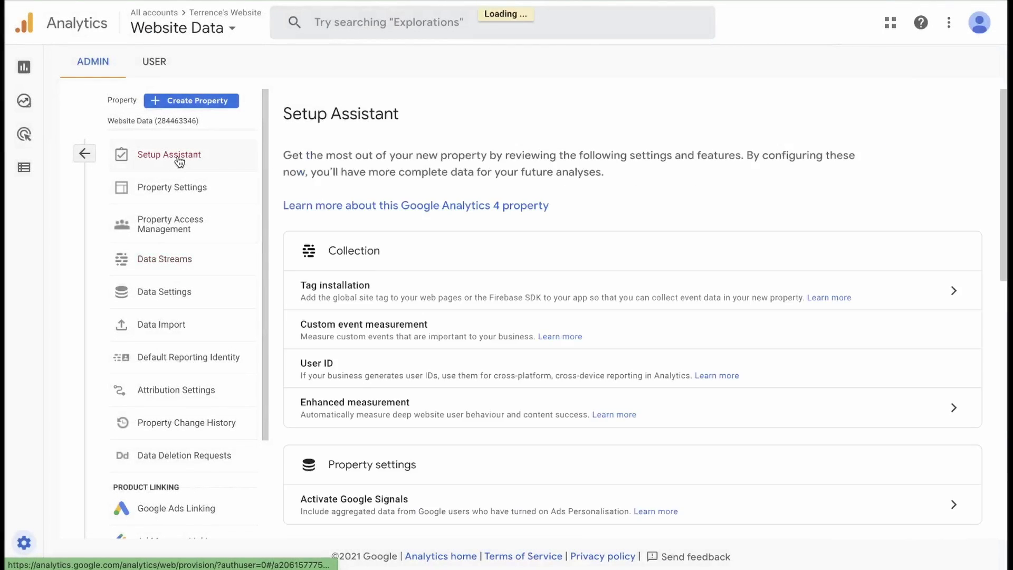
- Review the Setup Assistant's sections on collection, property settings, linking, audiences, conversions and user management
{"action": "scroll", "coordinate": [422, 166], "scroll_direction": "down", "scroll_amount": 2}
{"action": "scroll", "coordinate": [407, 261], "scroll_direction": "up", "scroll_amount": 1}
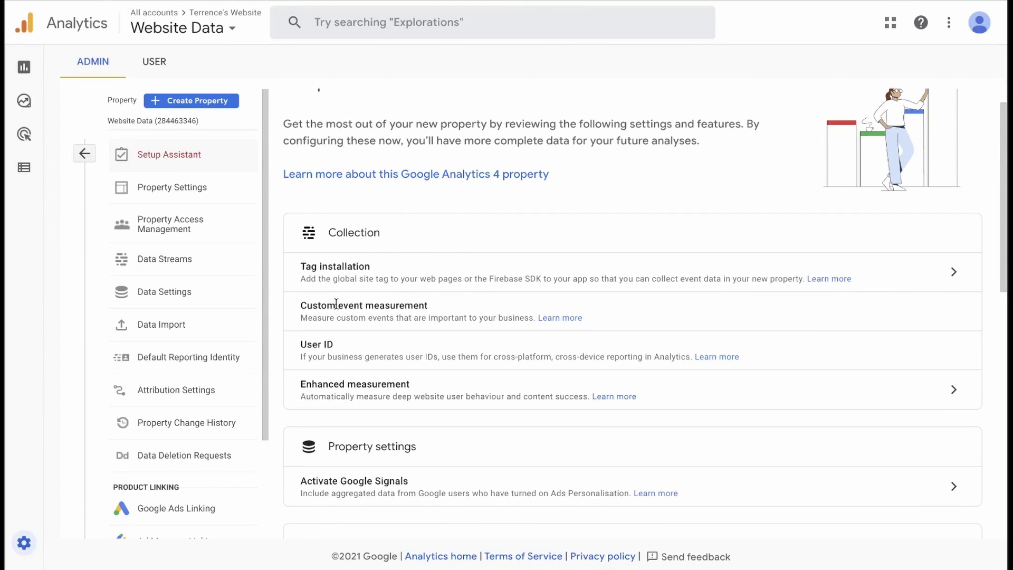
{"action": "scroll", "coordinate": [381, 274], "scroll_direction": "down", "scroll_amount": 5}
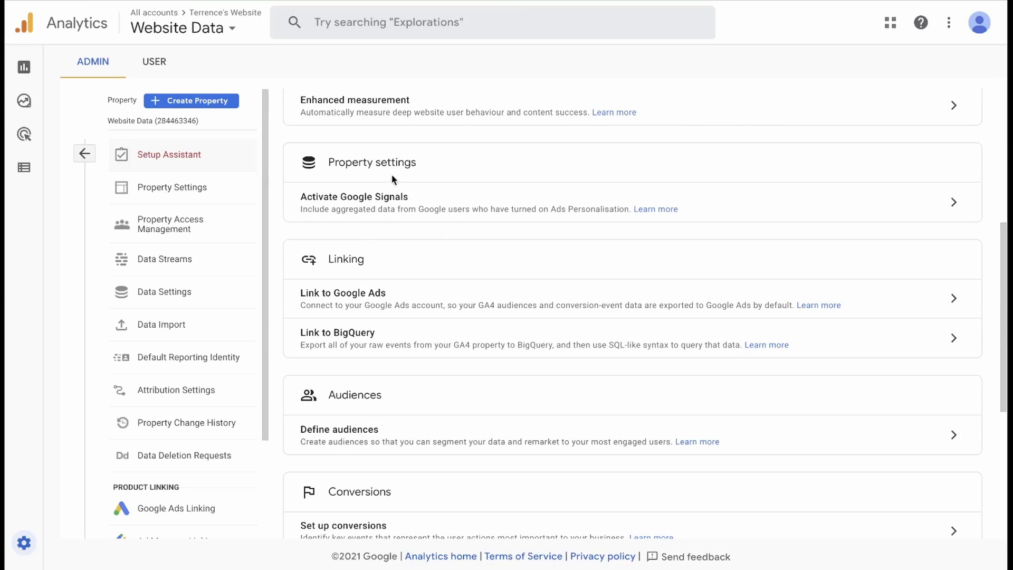
{"action": "scroll", "coordinate": [392, 177], "scroll_direction": "down", "scroll_amount": 2}
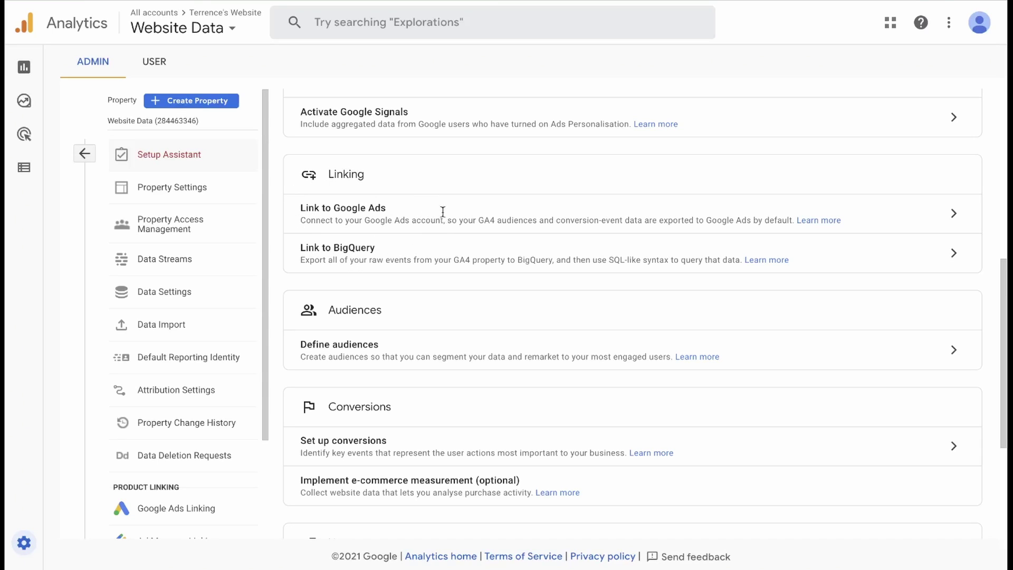
{"action": "scroll", "coordinate": [385, 332], "scroll_direction": "down", "scroll_amount": 2}
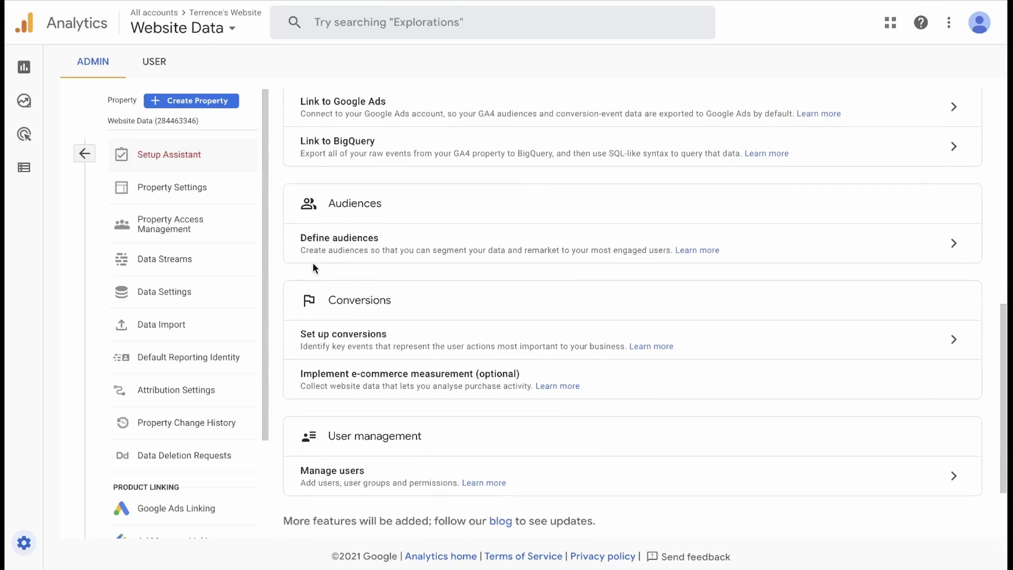
{"action": "scroll", "coordinate": [380, 216], "scroll_direction": "down", "scroll_amount": 1}
{"action": "scroll", "coordinate": [385, 228], "scroll_direction": "down", "scroll_amount": 1}
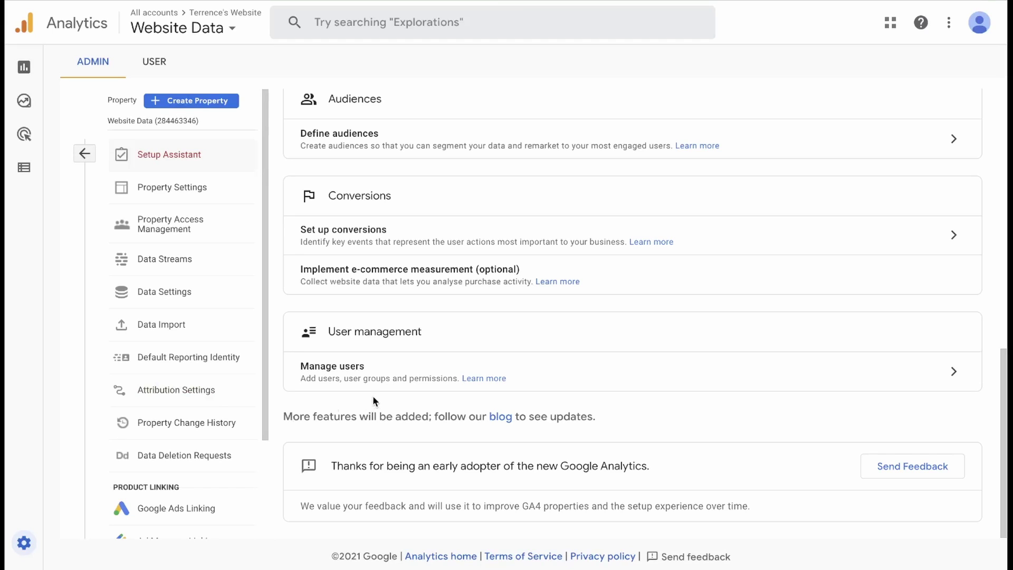
{"action": "scroll", "coordinate": [183, 349], "scroll_direction": "down", "scroll_amount": 3}
{"action": "scroll", "coordinate": [183, 349], "scroll_direction": "up", "scroll_amount": 3}
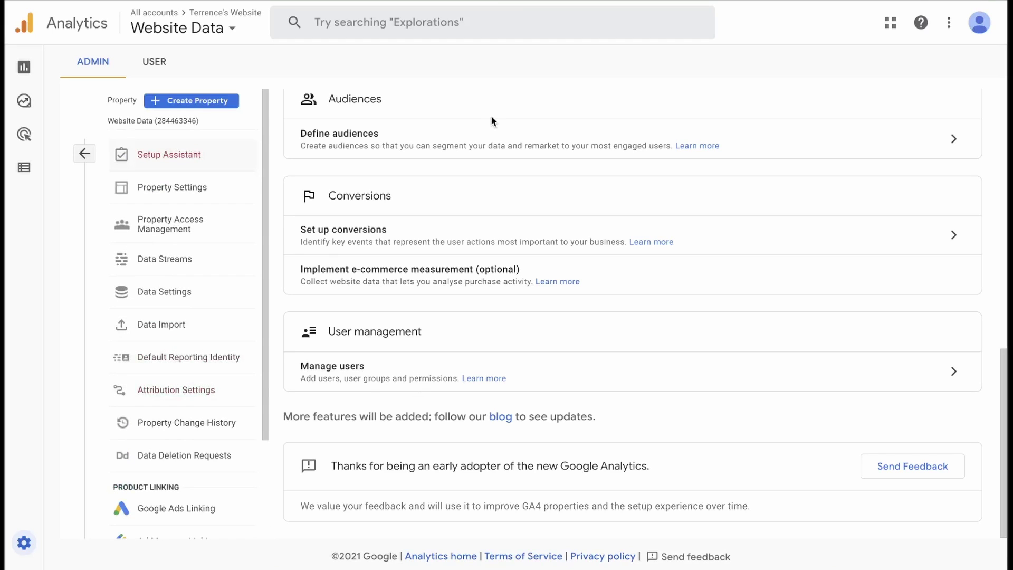